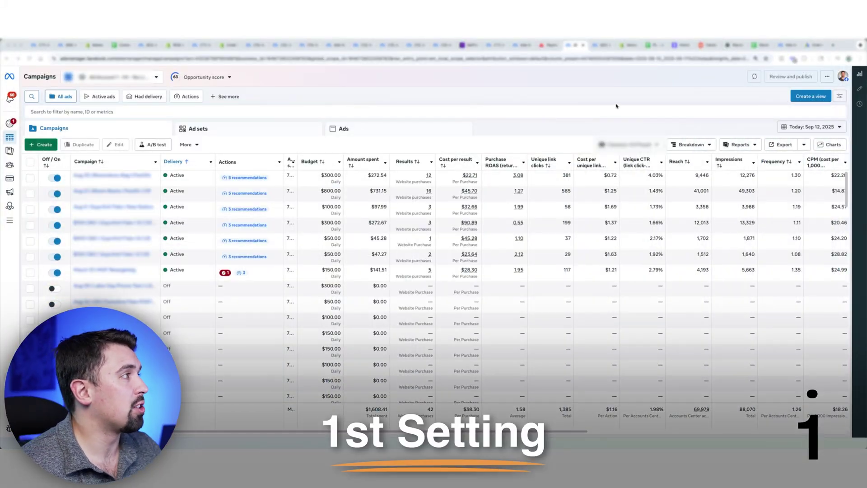
# Open Account Overview from the sidebar to see the opportunity score of 72 and recommendations.
pyautogui.moveTo(15, 123)
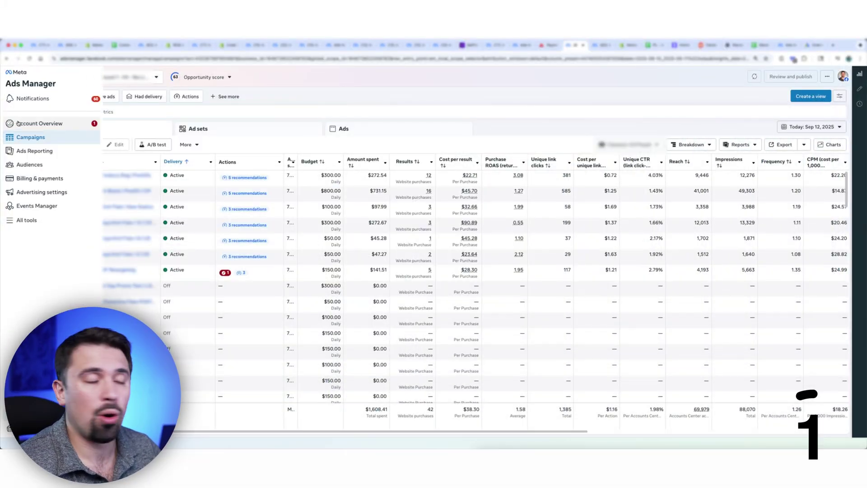
pyautogui.click(19, 123)
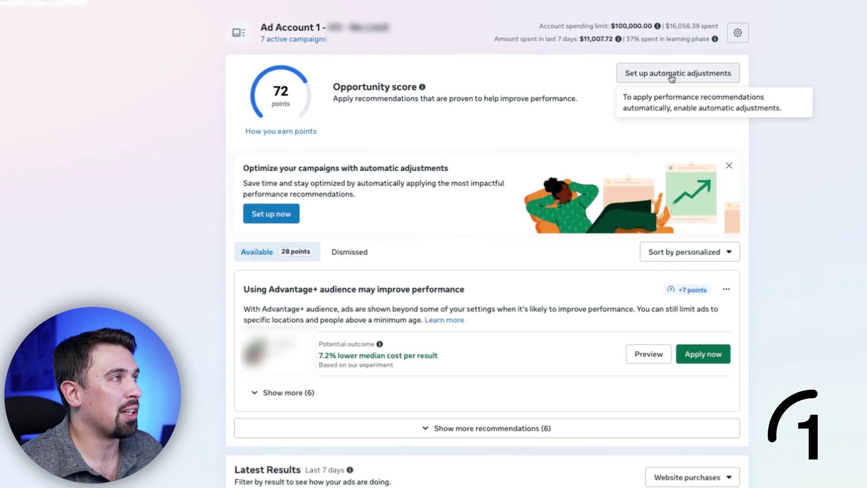
# Open Manage automatic adjustments and read its description of the five unchecked categories.
pyautogui.click(672, 76)
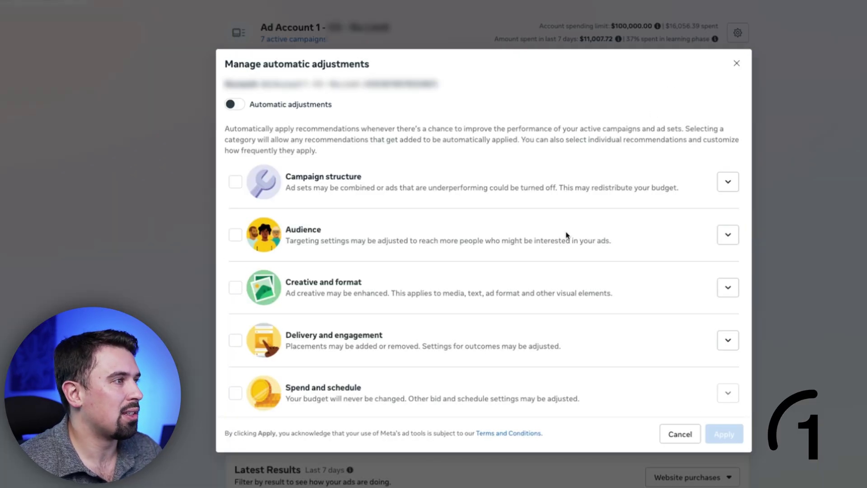
pyautogui.scroll(-1, 566, 235)
pyautogui.scroll(1, 566, 235)
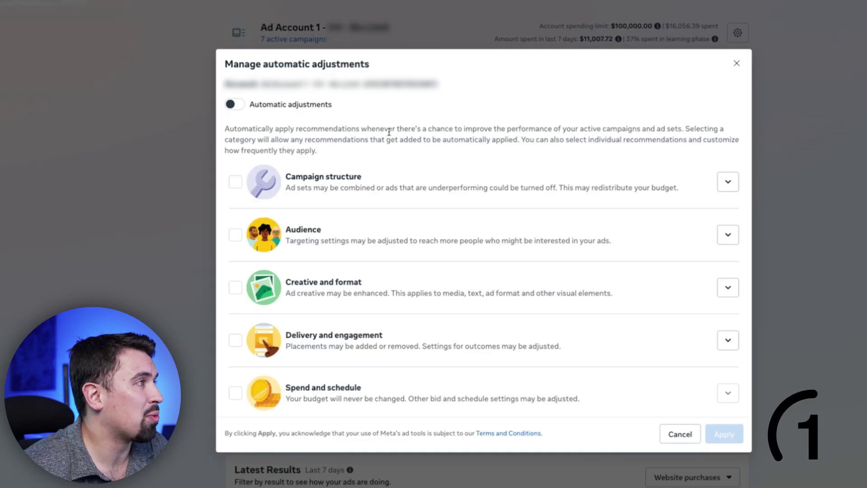
pyautogui.moveTo(450, 130); pyautogui.dragTo(561, 130)
pyautogui.click(584, 129)
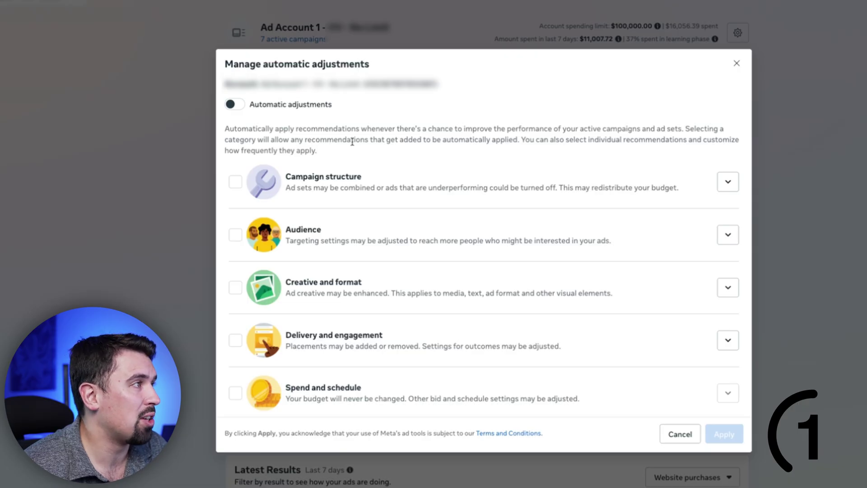
pyautogui.moveTo(425, 140); pyautogui.dragTo(521, 141)
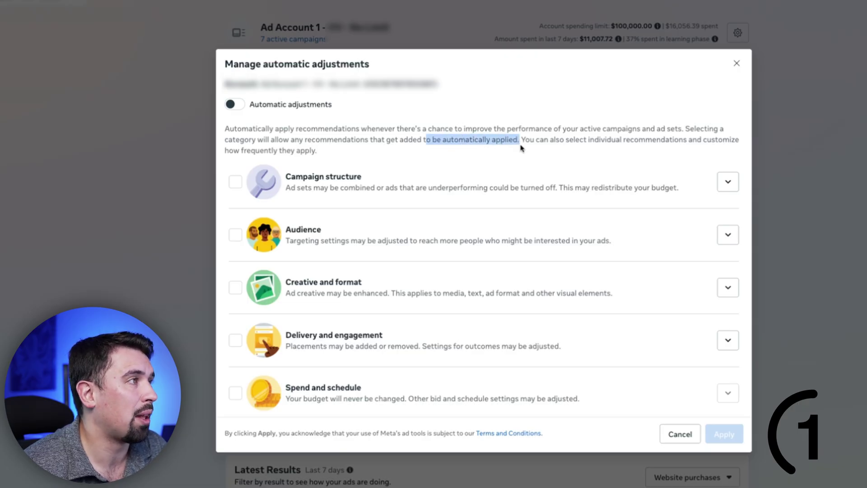
pyautogui.click(524, 142)
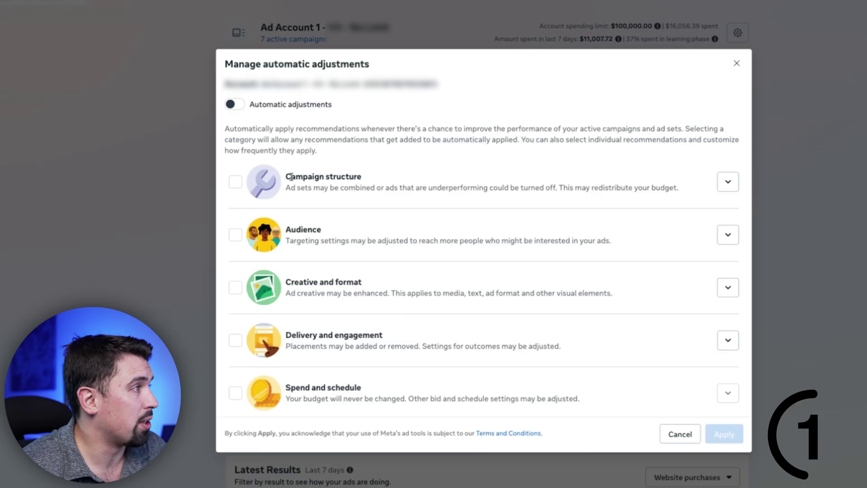
pyautogui.moveTo(292, 177); pyautogui.dragTo(376, 188)
pyautogui.click(390, 188)
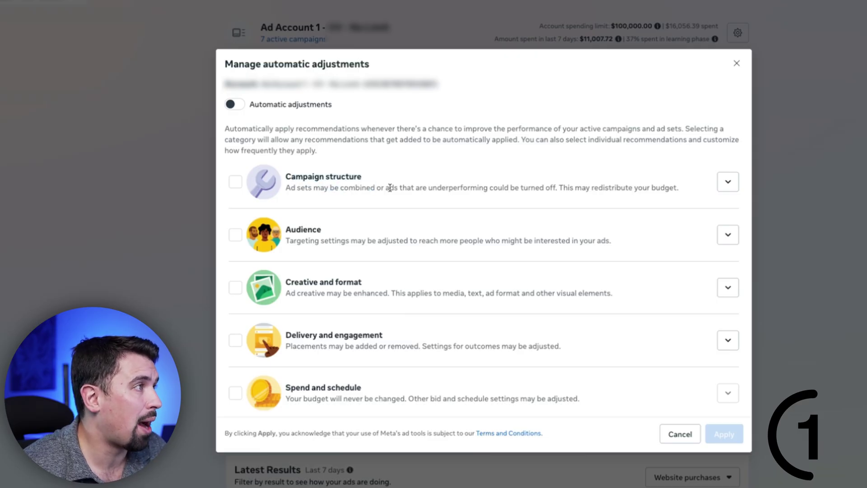
# Peek at Campaign structure, then expand Audience showing Advantage+ audience unchecked, Daily, Facebook notification.
pyautogui.click(730, 182)
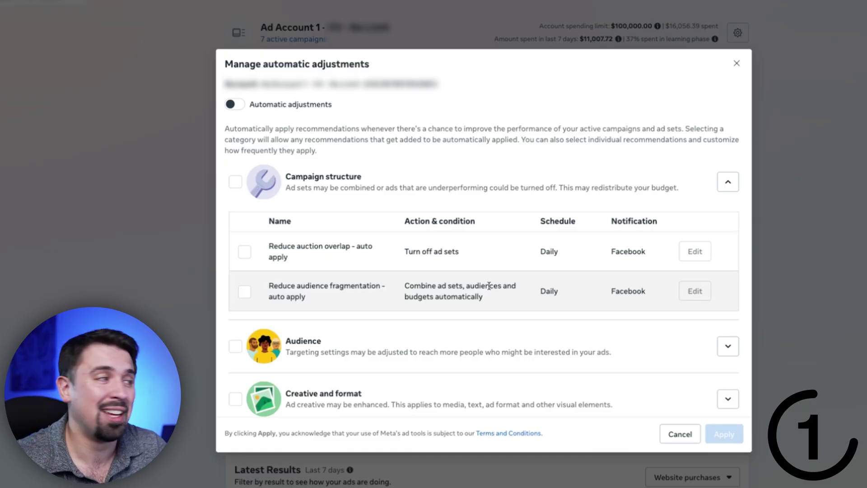
pyautogui.click(728, 182)
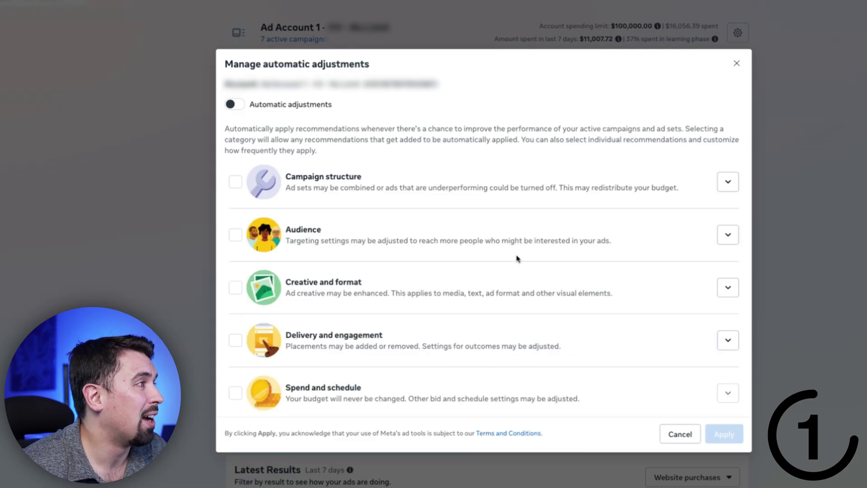
pyautogui.click(728, 235)
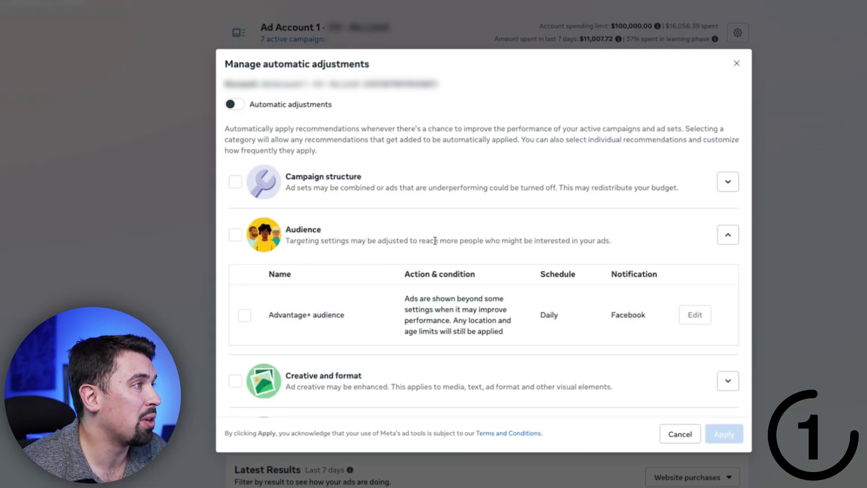
pyautogui.moveTo(439, 240); pyautogui.dragTo(607, 241)
pyautogui.click(622, 240)
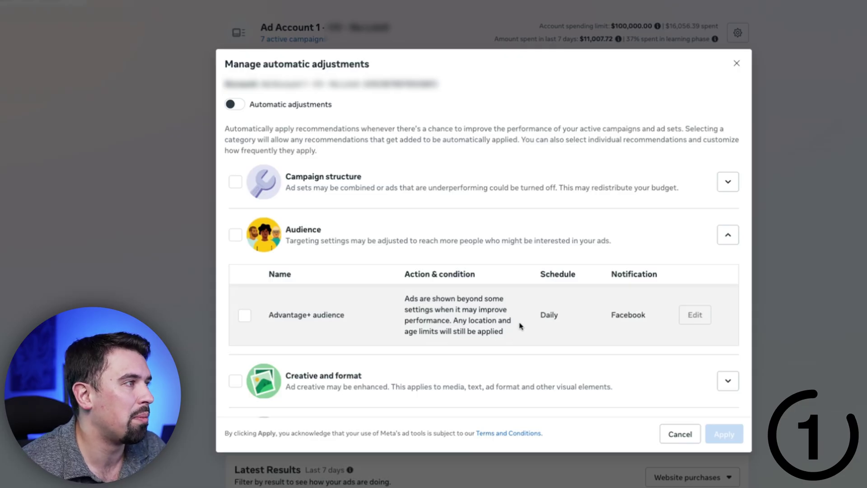
# Collapse Audience and review the Creative and format recommendations.
pyautogui.click(728, 235)
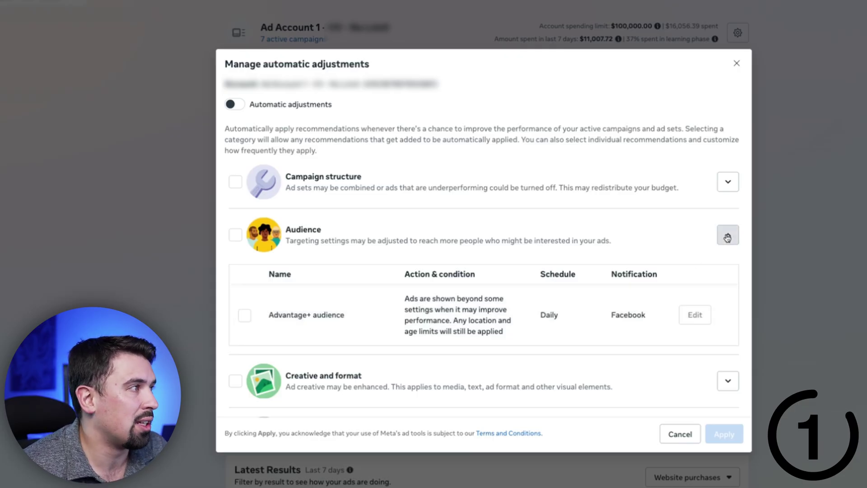
pyautogui.scroll(-1, 538, 273)
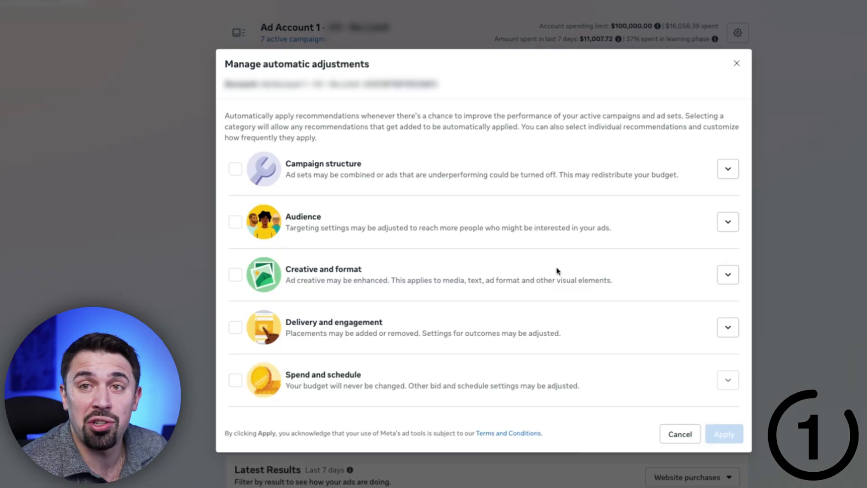
pyautogui.click(718, 279)
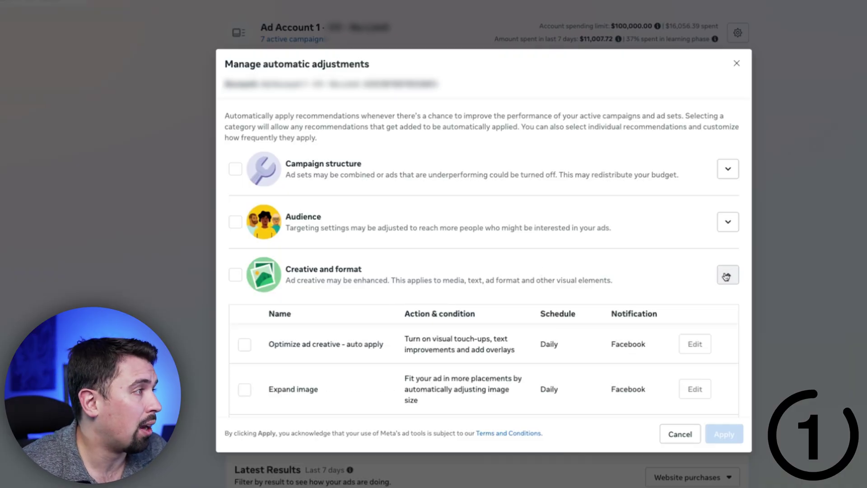
pyautogui.scroll(-3, 375, 269)
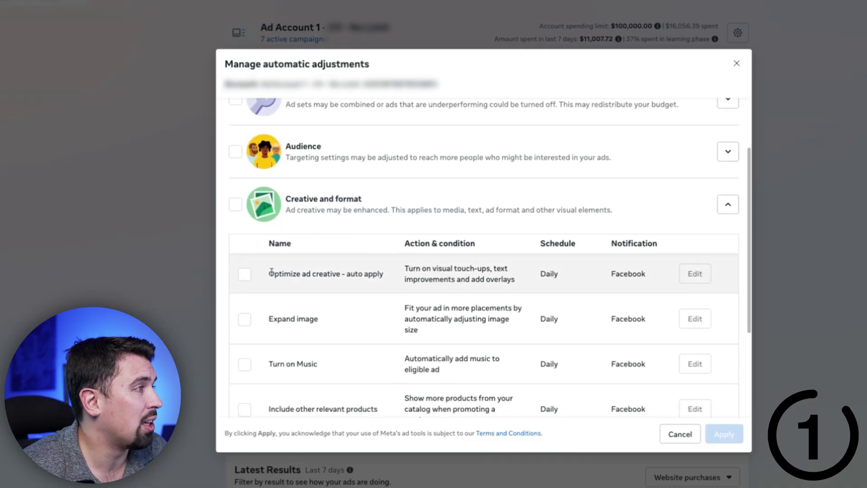
pyautogui.scroll(-1, 317, 262)
pyautogui.scroll(-2, 454, 326)
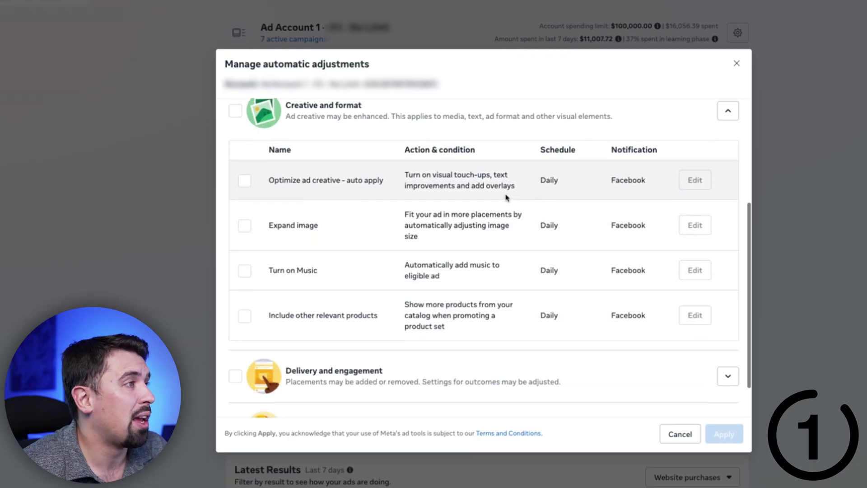
pyautogui.scroll(1, 425, 335)
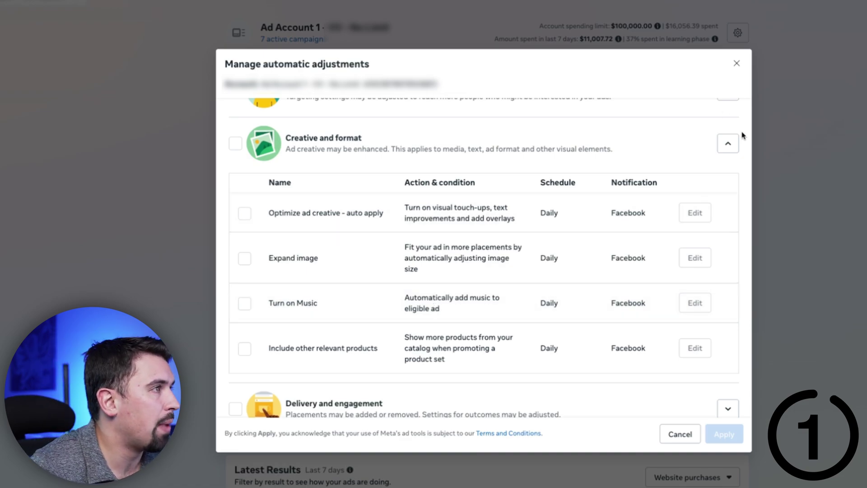
pyautogui.click(728, 144)
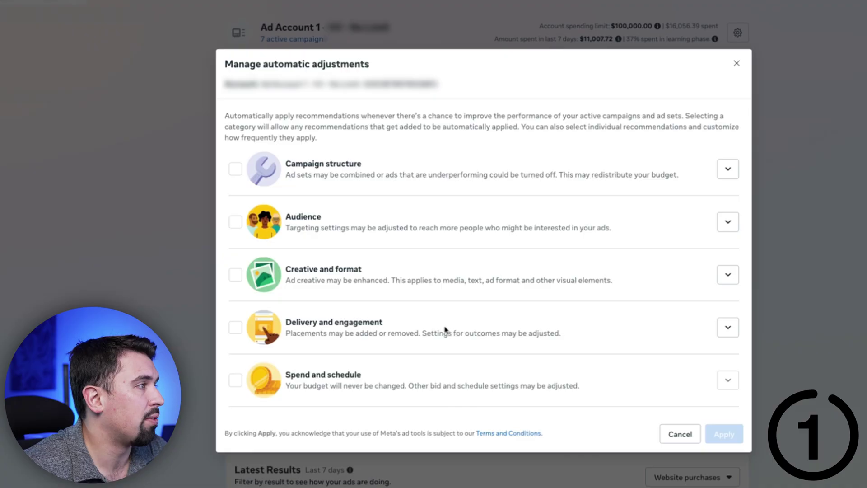
# Review Delivery and engagement and Campaign structure, then close the dialog unchanged.
pyautogui.click(728, 328)
pyautogui.scroll(-4, 616, 310)
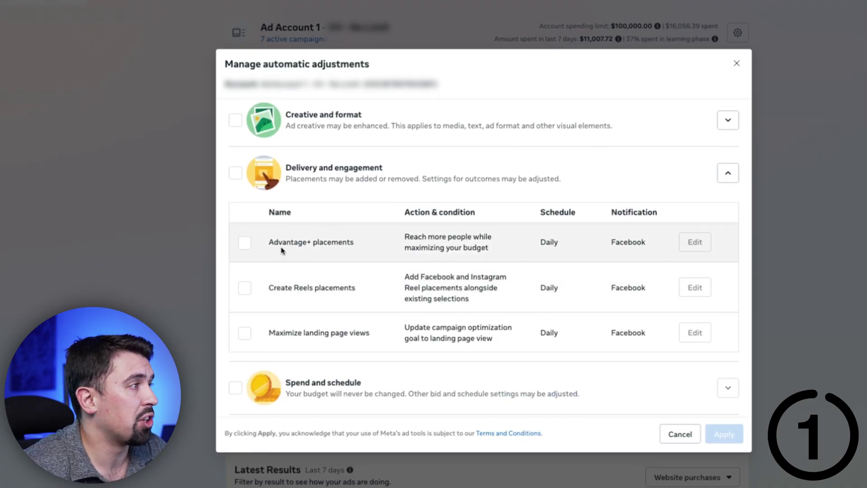
pyautogui.click(729, 173)
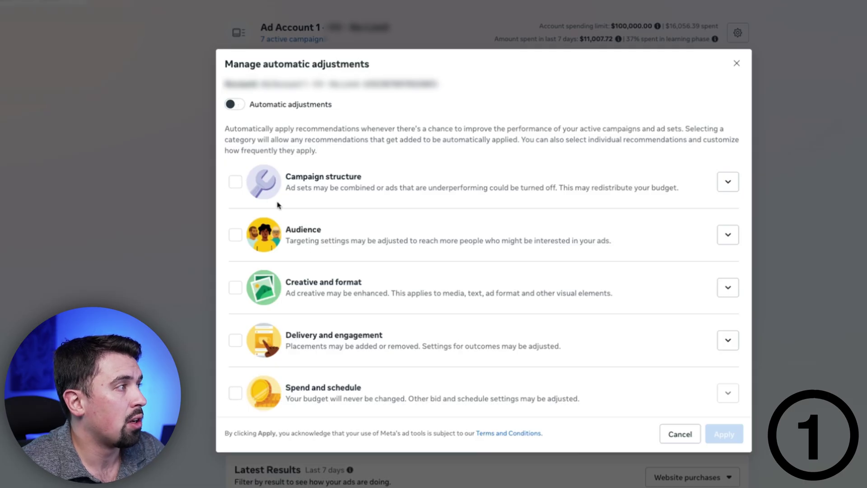
pyautogui.click(728, 181)
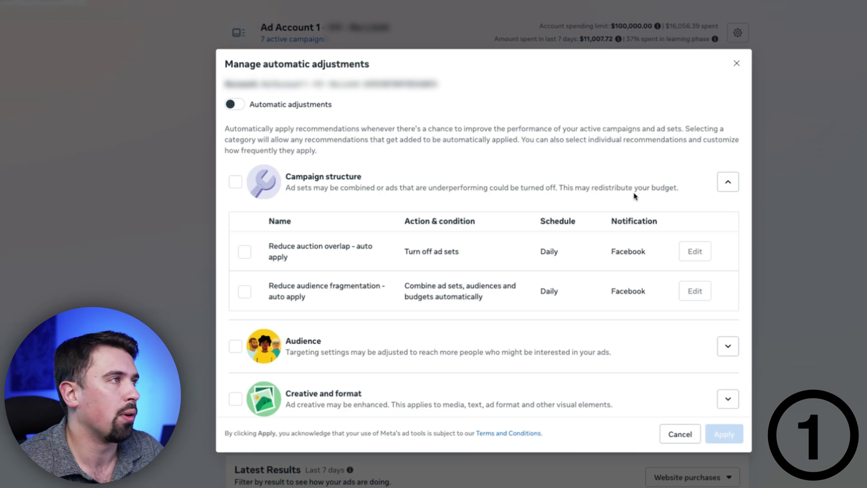
pyautogui.click(737, 63)
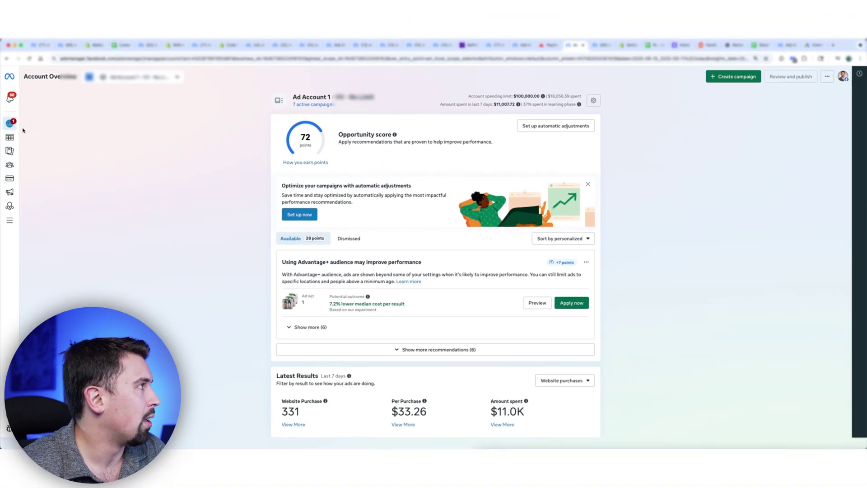
# From Campaigns, open More > Manage rules to confirm there are no automated rules.
pyautogui.click(27, 137)
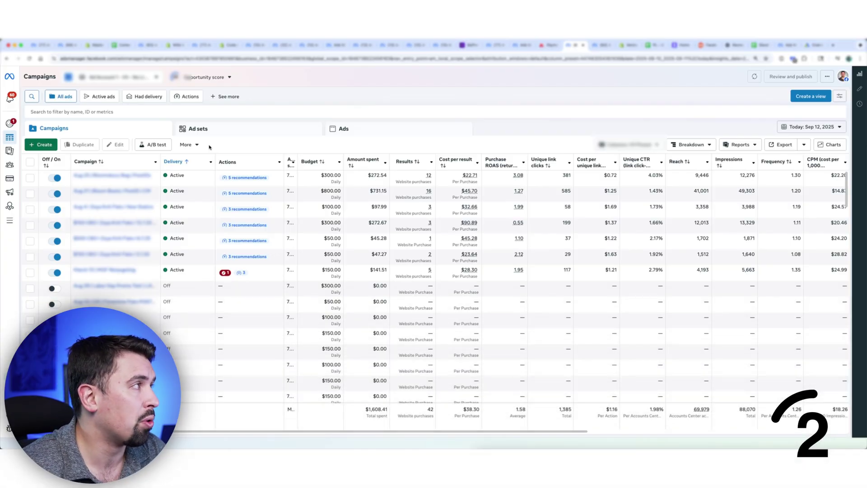
pyautogui.click(186, 145)
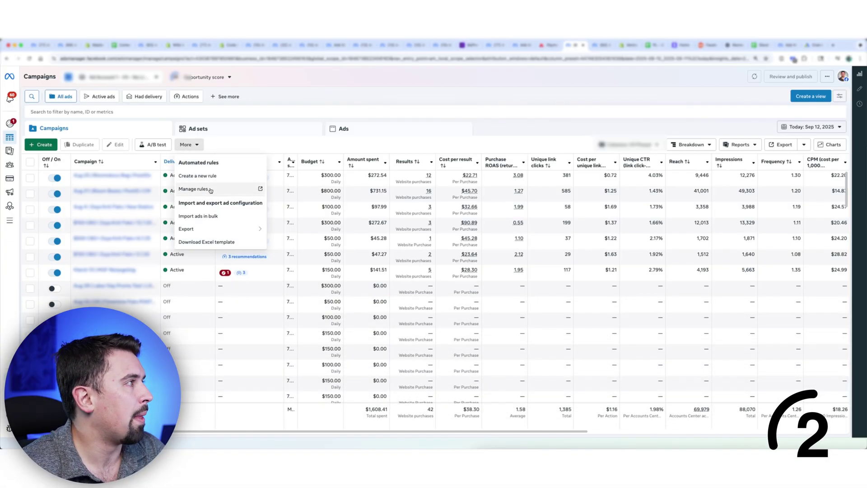
pyautogui.click(194, 189)
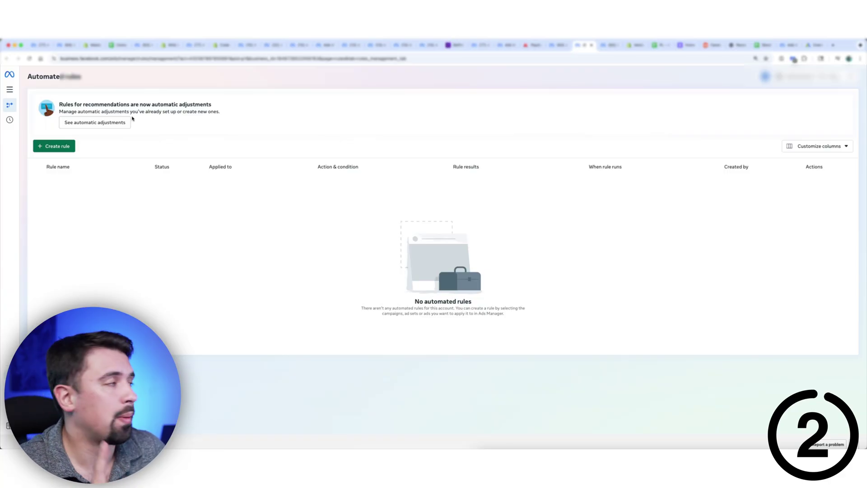
# Check that no automatic adjustment categories are enabled and close that dialog unchanged.
pyautogui.click(100, 126)
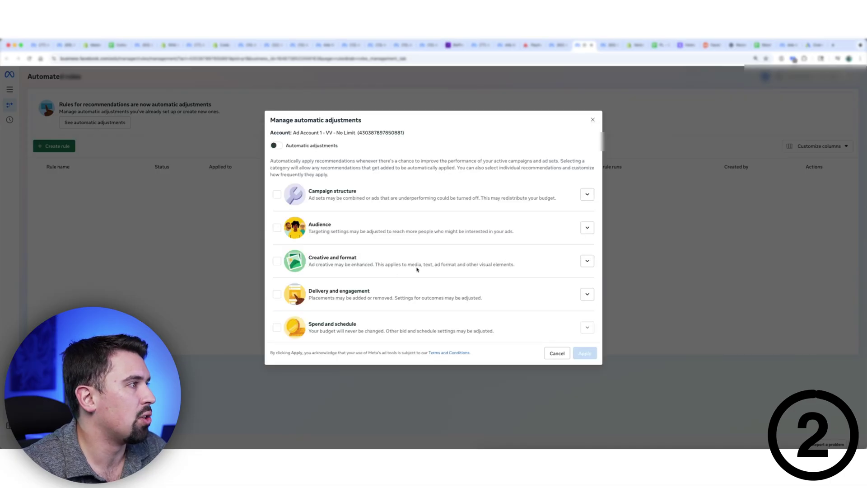
pyautogui.scroll(-1, 417, 270)
pyautogui.click(592, 120)
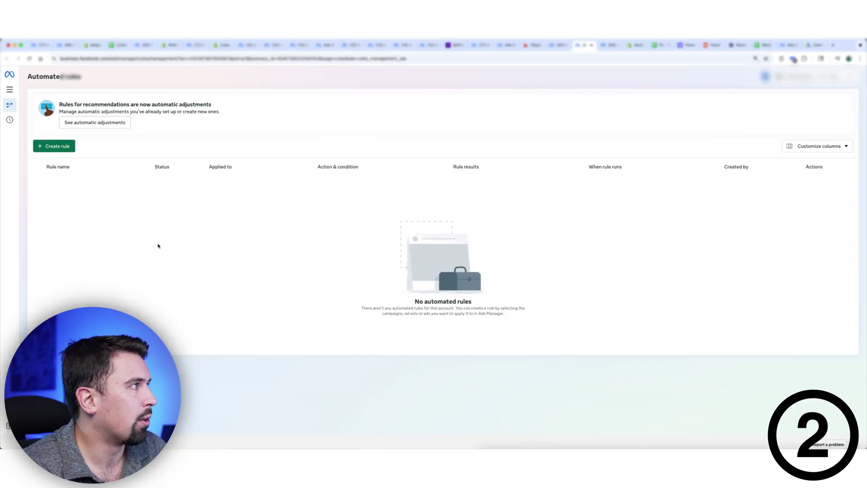
# Return to Ads Manager via All tools and open Advertising settings > Advantage+ creative.
pyautogui.click(10, 89)
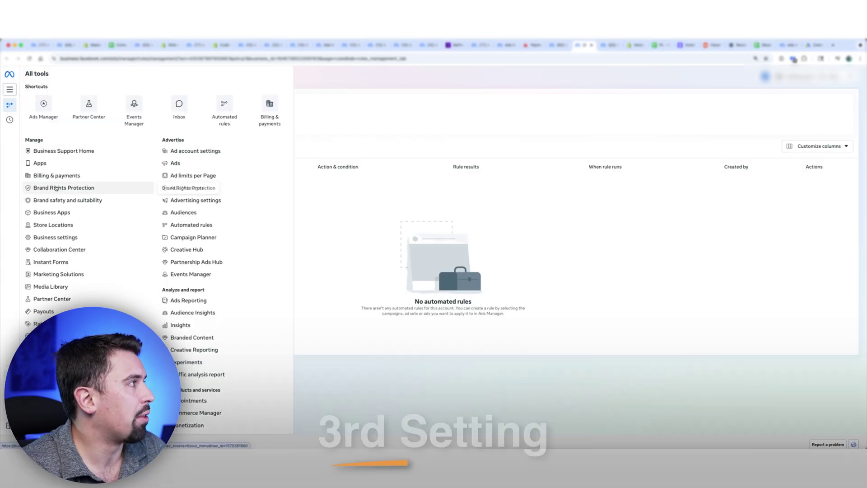
pyautogui.click(41, 105)
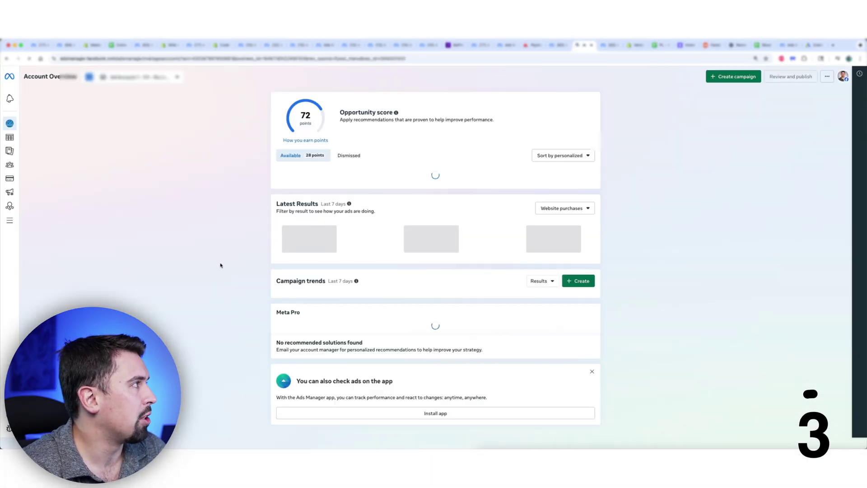
pyautogui.click(13, 142)
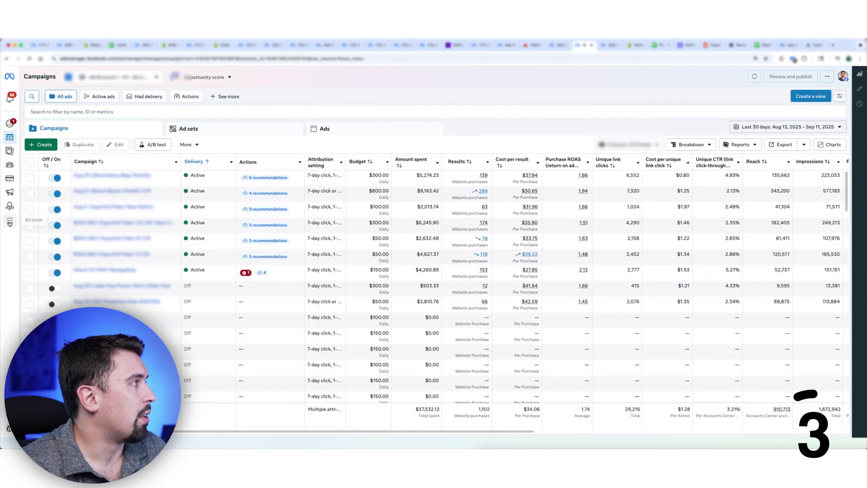
pyautogui.moveTo(9, 223)
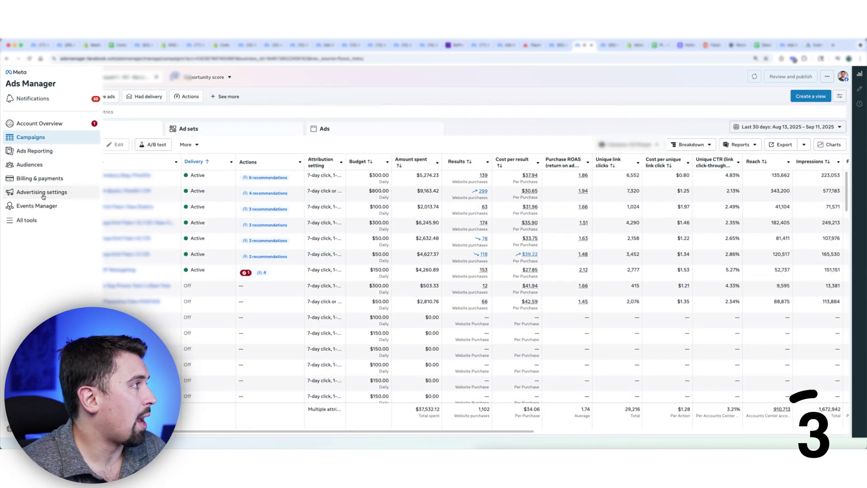
pyautogui.click(25, 195)
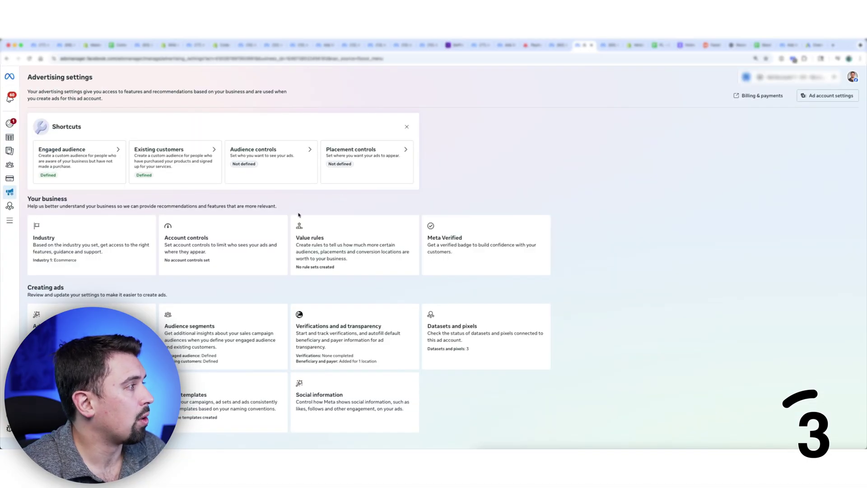
pyautogui.click(138, 341)
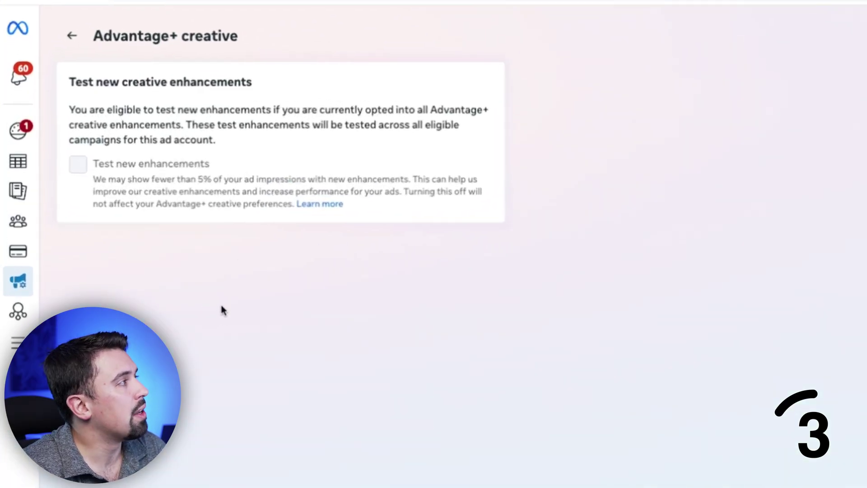
pyautogui.moveTo(124, 182)
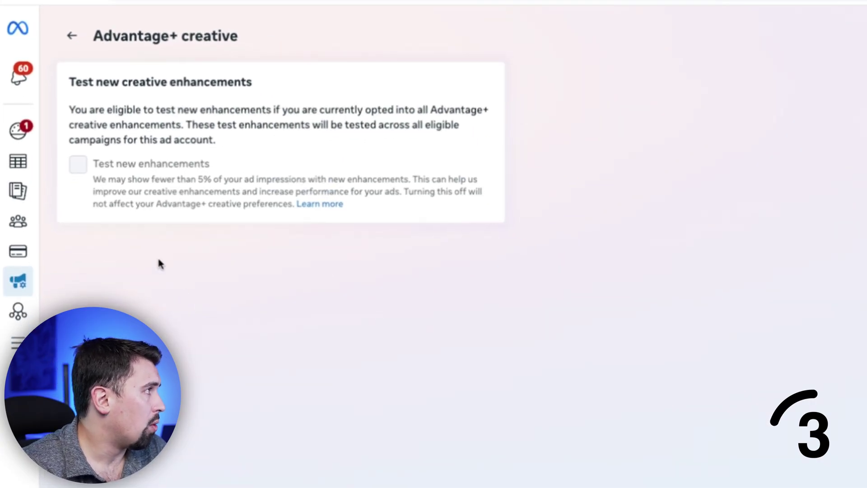
pyautogui.moveTo(132, 252)
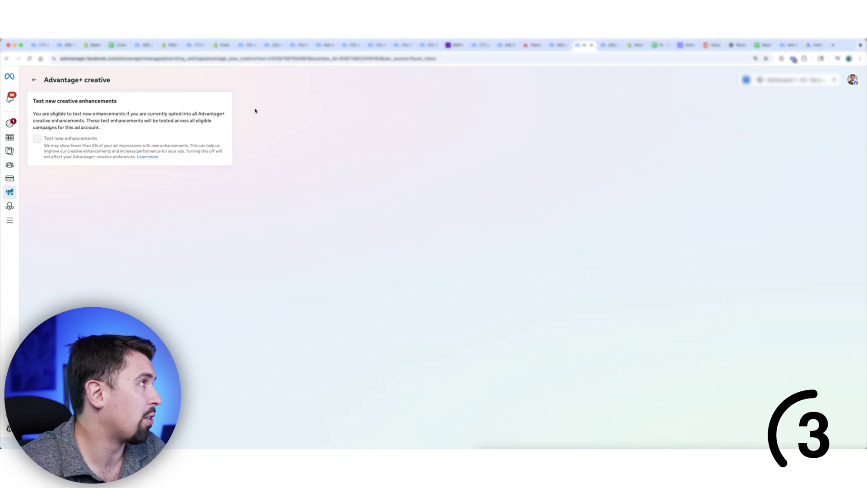
# Open the Advantage+ creative settings for the second ad account's tab.
pyautogui.click(144, 45)
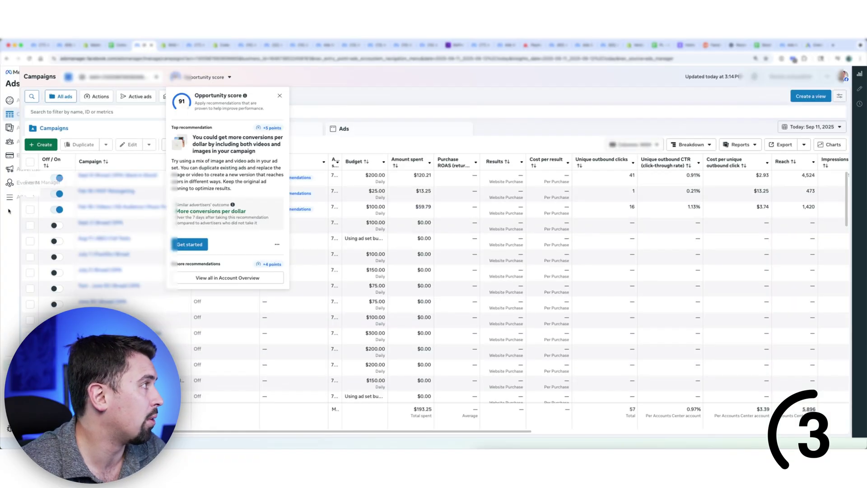
pyautogui.click(23, 171)
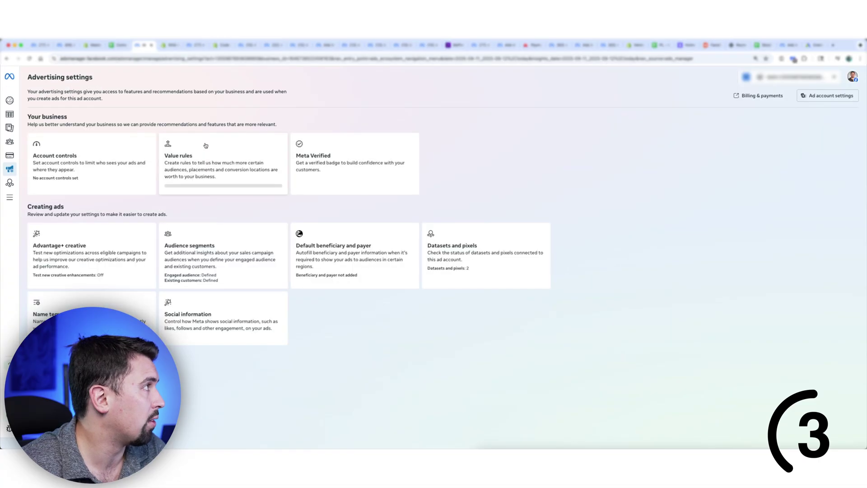
pyautogui.click(103, 264)
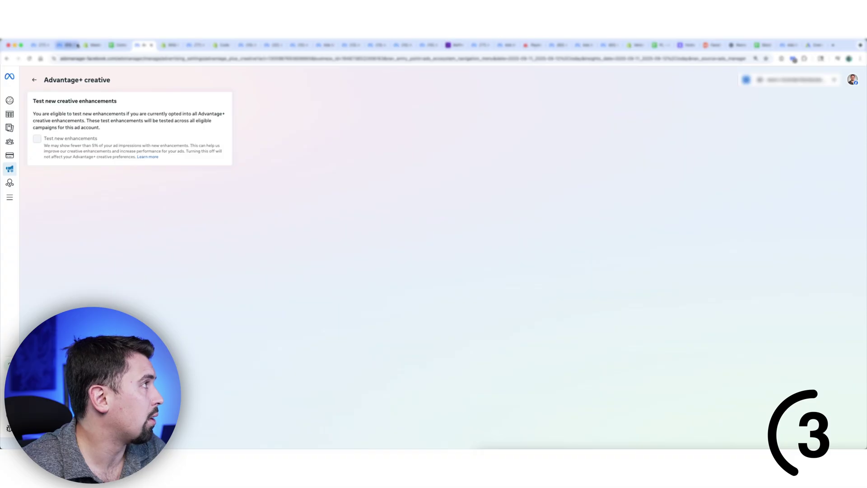
# Open the third ad account's Advantage+ creative settings, showing AI generation features at 4/13.
pyautogui.click(196, 45)
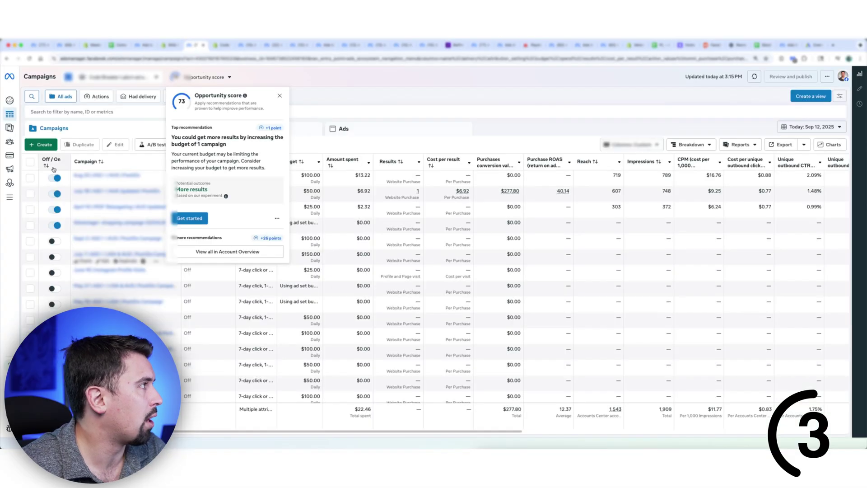
pyautogui.click(43, 169)
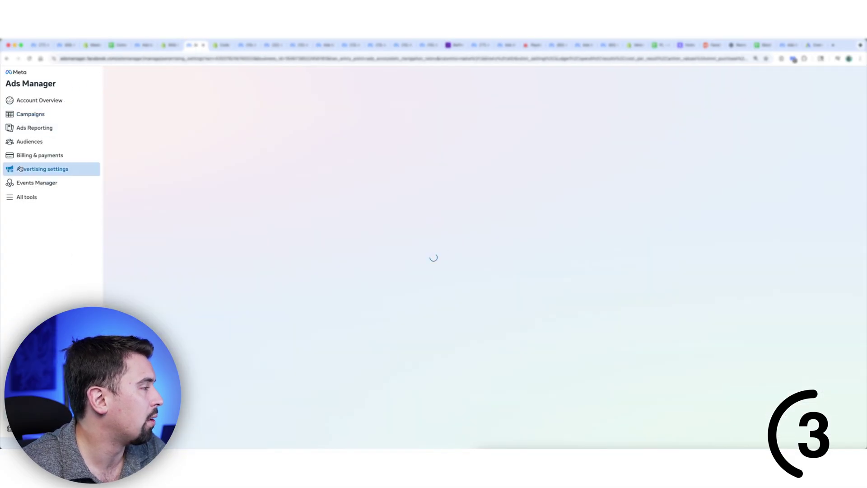
pyautogui.click(101, 251)
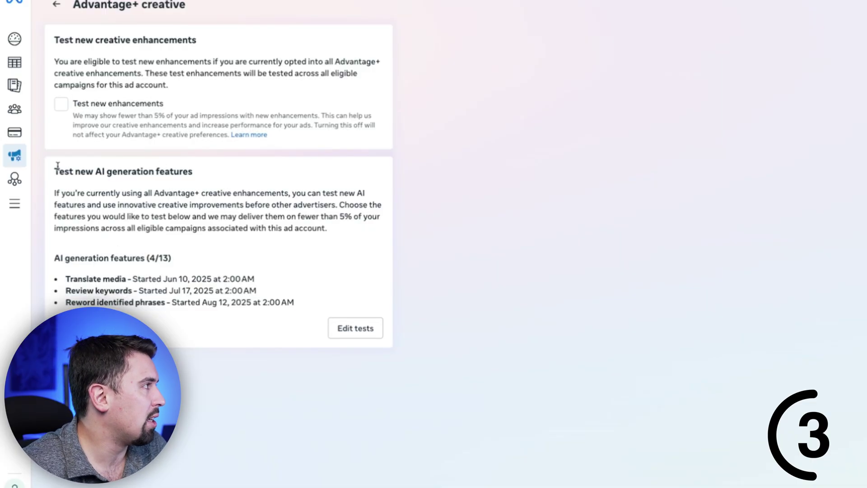
# Read the AI generation features heading and its Advantage+ creative enhancements description.
pyautogui.moveTo(54, 168); pyautogui.dragTo(178, 170)
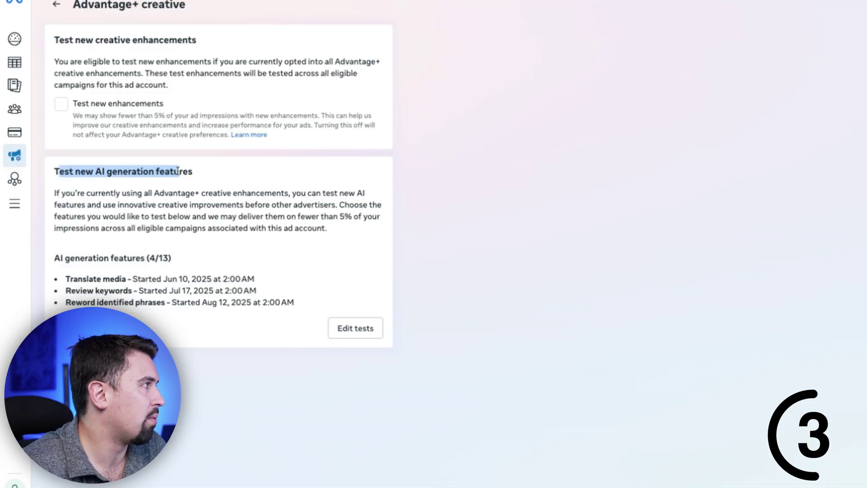
pyautogui.click(131, 205)
pyautogui.moveTo(142, 194); pyautogui.dragTo(366, 195)
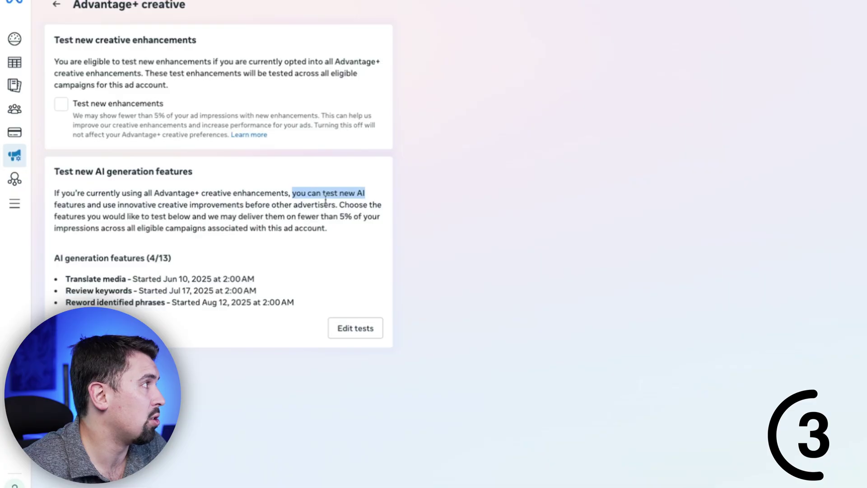
pyautogui.click(105, 212)
pyautogui.moveTo(103, 206); pyautogui.dragTo(189, 207)
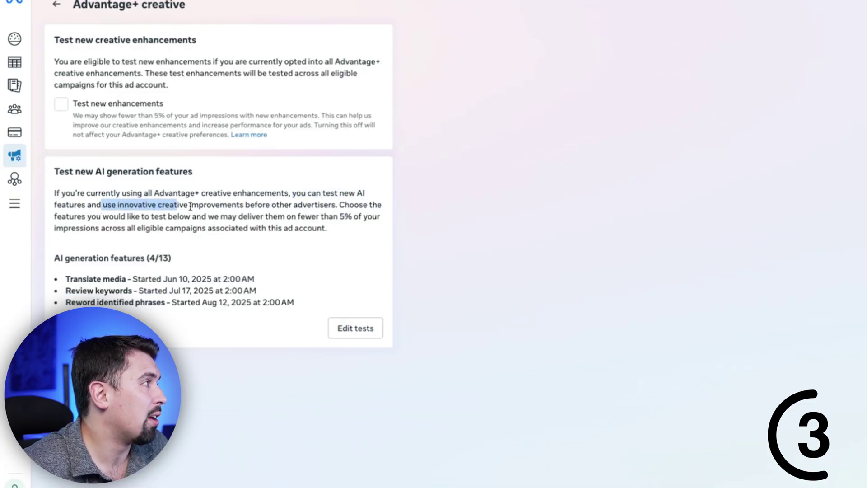
pyautogui.moveTo(340, 205); pyautogui.dragTo(277, 206)
pyautogui.click(286, 203)
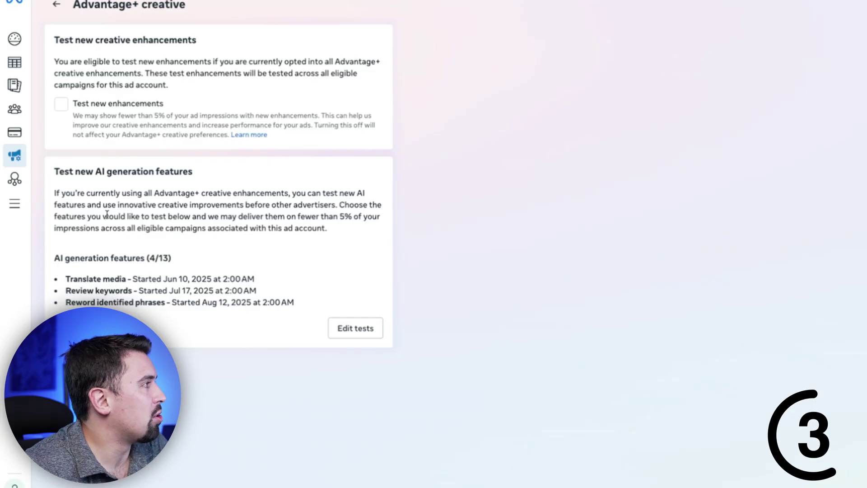
# Read the under-5% delivery note and open Edit tests for AI generation features.
pyautogui.moveTo(248, 216); pyautogui.dragTo(353, 216)
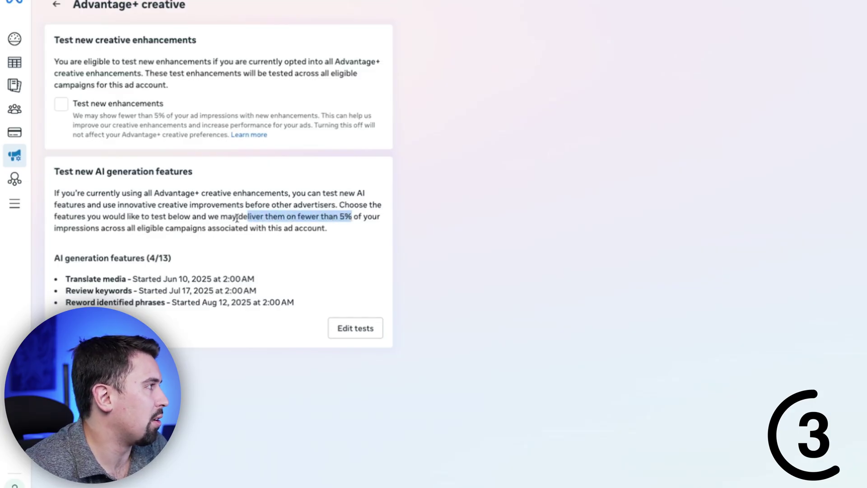
pyautogui.moveTo(95, 239); pyautogui.dragTo(326, 228)
pyautogui.click(196, 226)
pyautogui.click(323, 229)
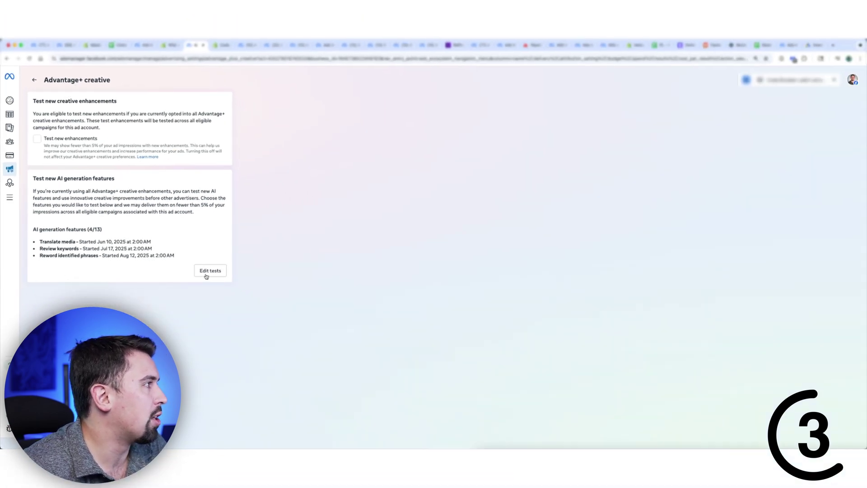
pyautogui.click(208, 273)
pyautogui.click(349, 37)
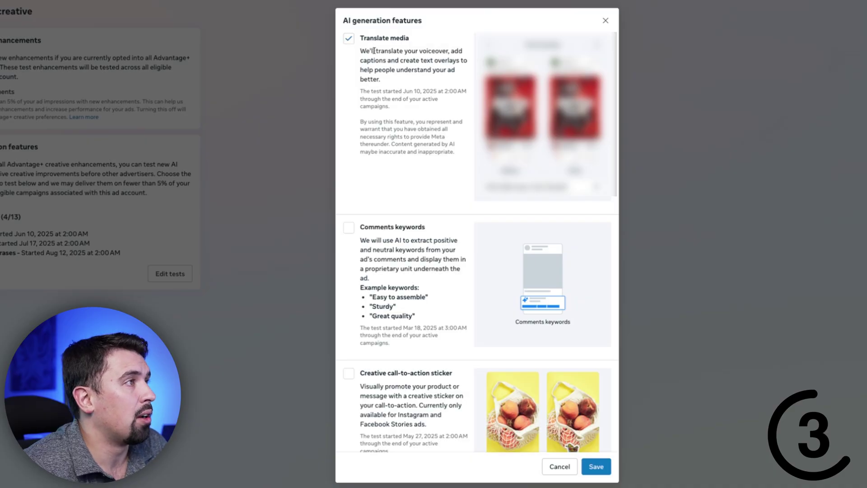
# Untick Translate media and look through the remaining AI generation features.
pyautogui.click(350, 40)
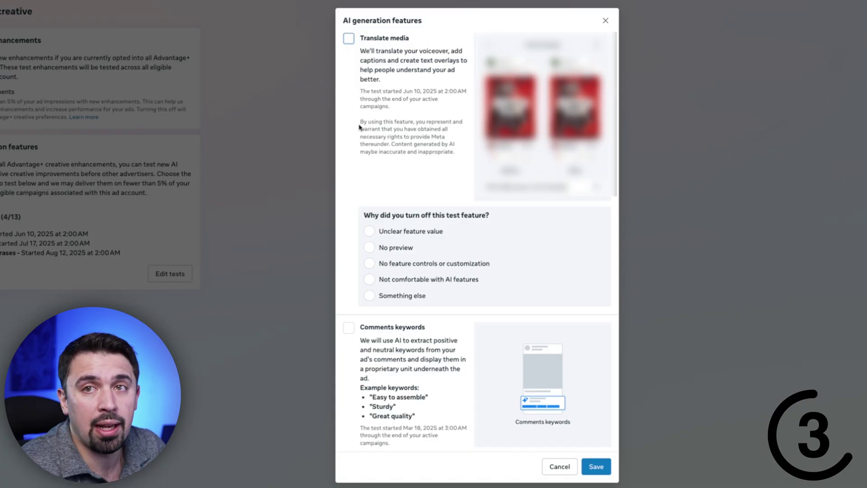
pyautogui.scroll(-4, 366, 131)
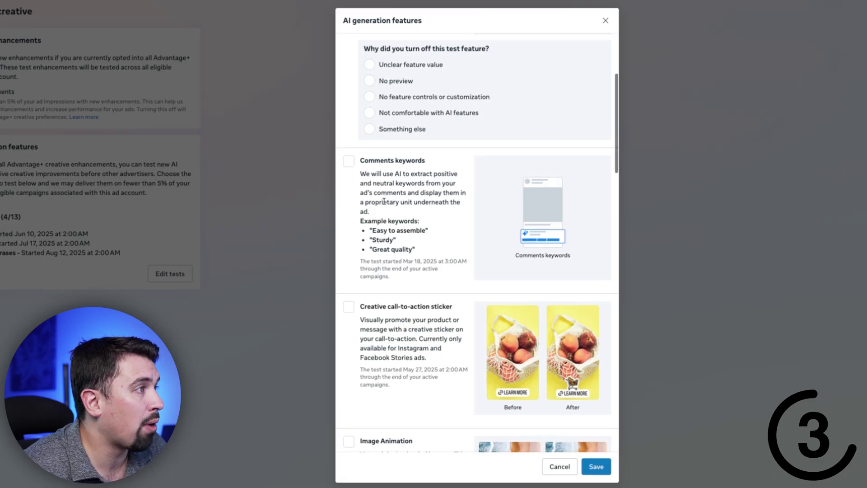
pyautogui.scroll(-1, 420, 201)
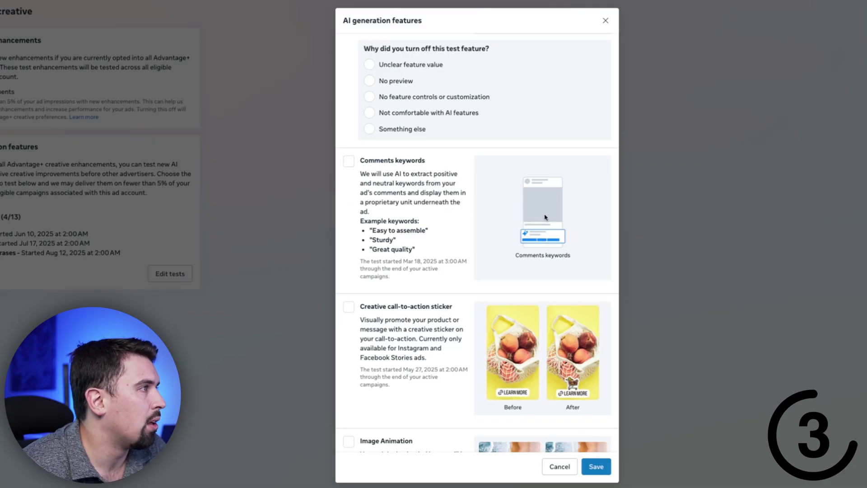
pyautogui.scroll(-1, 476, 213)
pyautogui.scroll(-1, 476, 213)
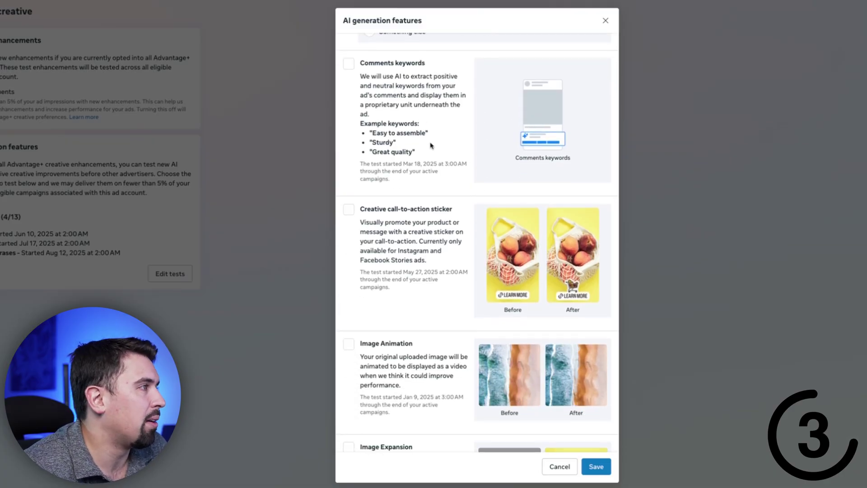
pyautogui.scroll(-2, 429, 143)
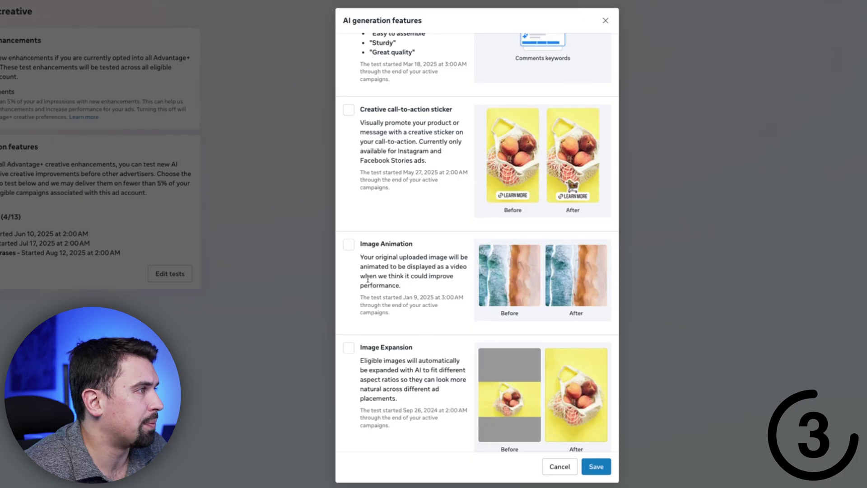
pyautogui.scroll(-2, 403, 208)
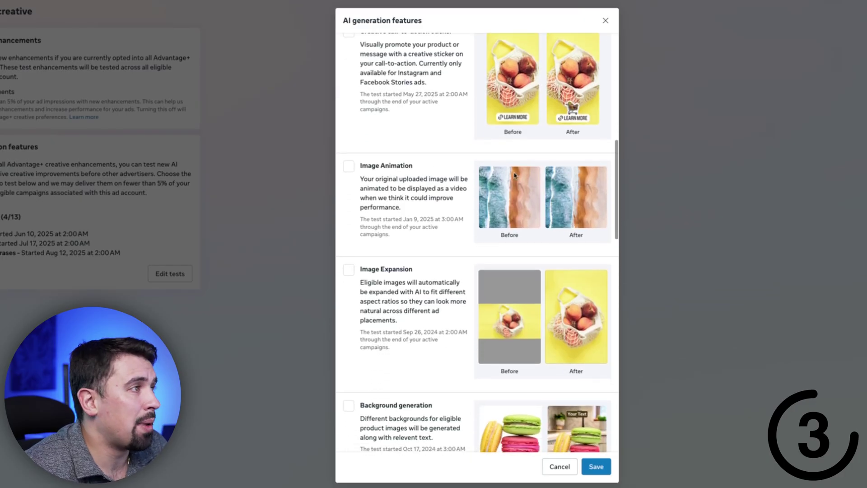
pyautogui.scroll(-2, 383, 271)
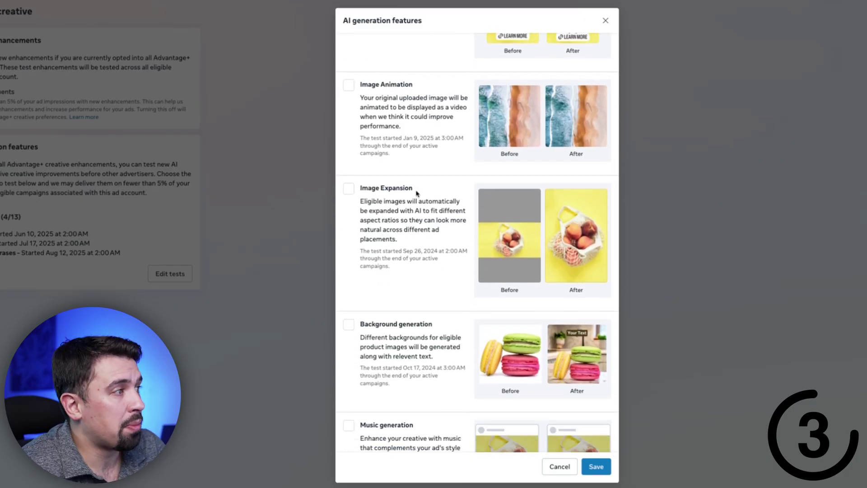
pyautogui.scroll(-3, 414, 194)
pyautogui.scroll(-3, 447, 199)
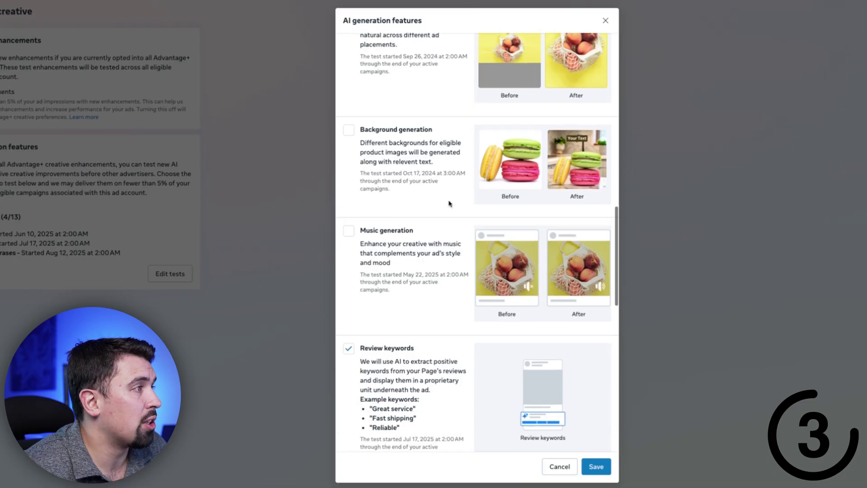
pyautogui.scroll(-3, 433, 300)
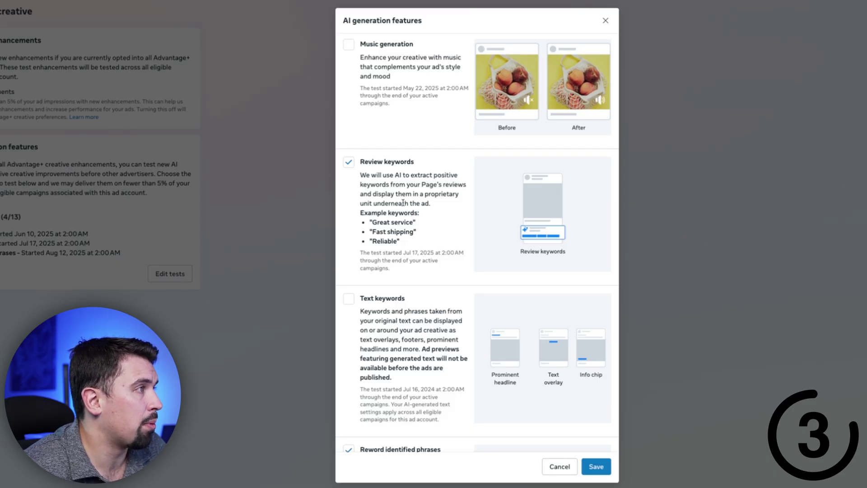
pyautogui.scroll(1, 451, 223)
pyautogui.scroll(15, 452, 223)
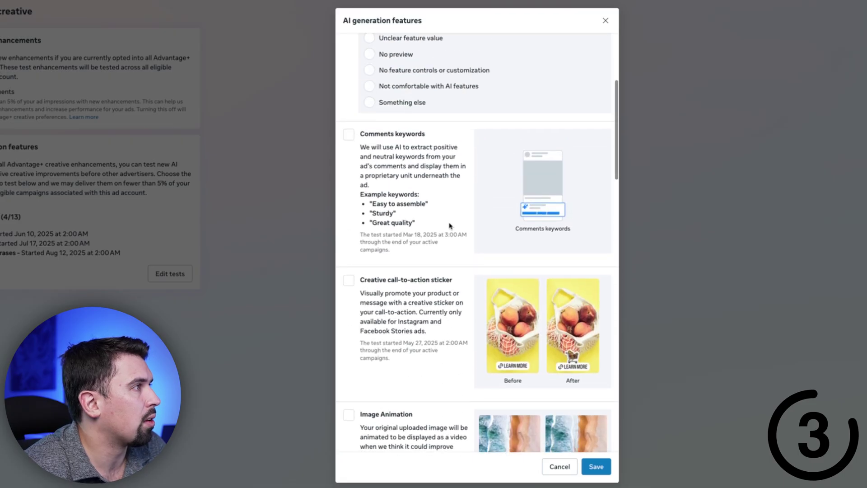
pyautogui.scroll(-15, 459, 192)
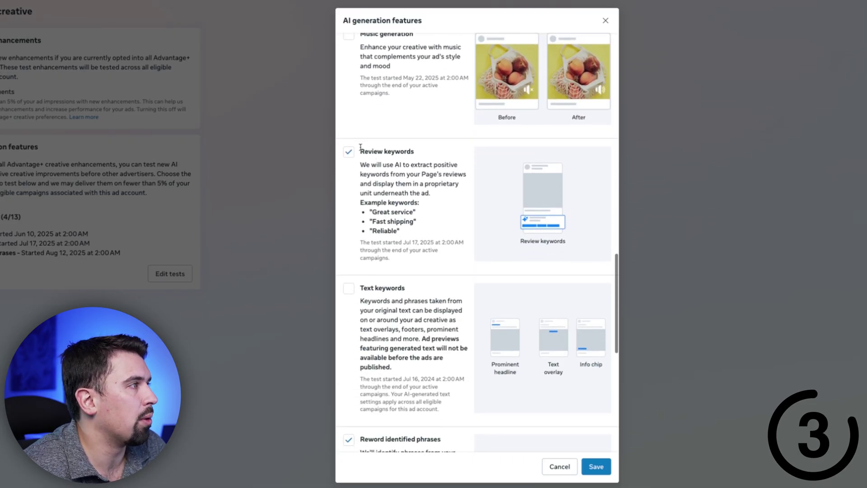
# Untick Review keywords and Reword identified phrases so no AI generation tests remain on.
pyautogui.click(350, 156)
pyautogui.scroll(-4, 423, 184)
pyautogui.scroll(-2, 423, 185)
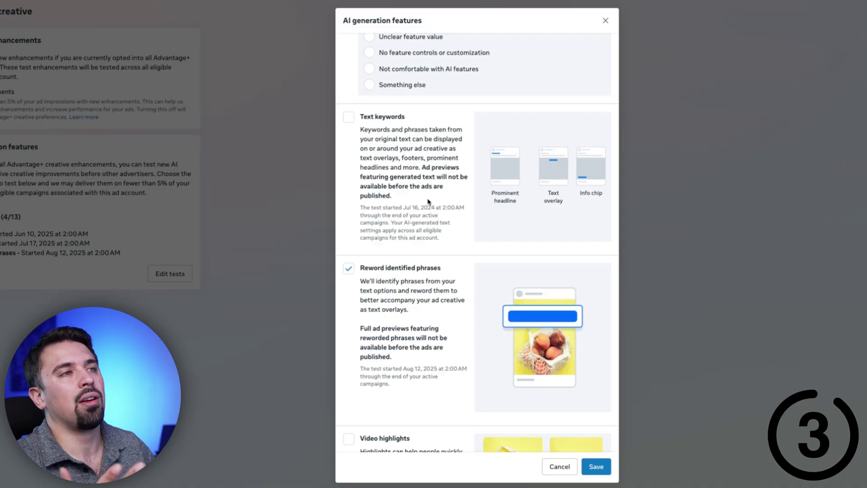
pyautogui.scroll(-3, 429, 202)
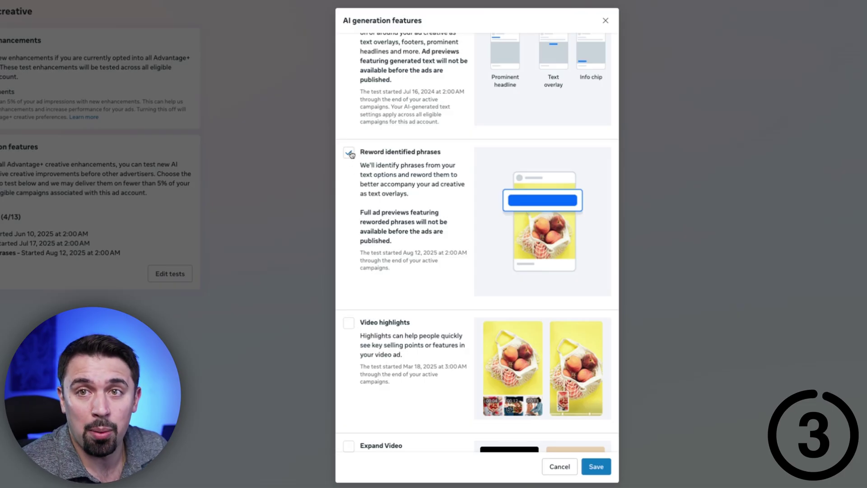
pyautogui.click(351, 154)
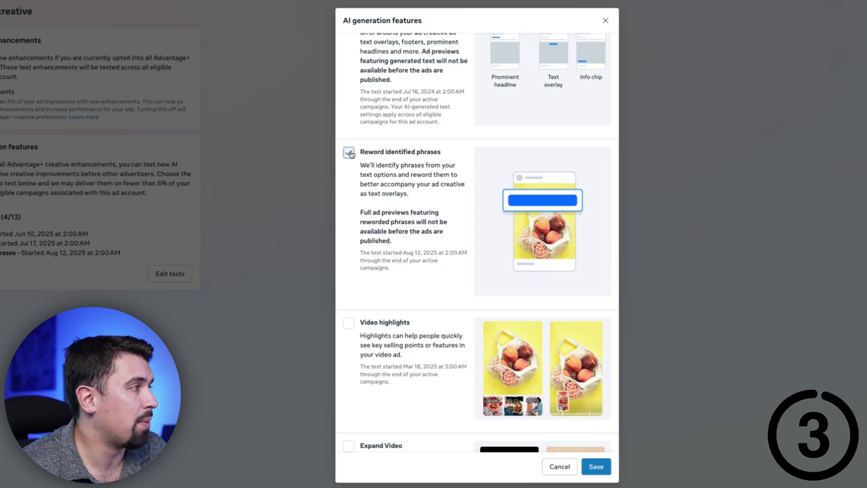
pyautogui.scroll(-5, 380, 208)
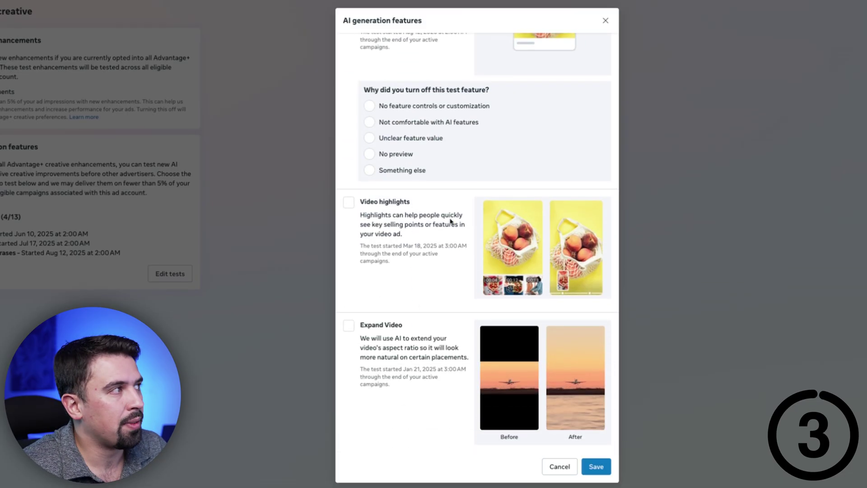
pyautogui.scroll(15, 452, 219)
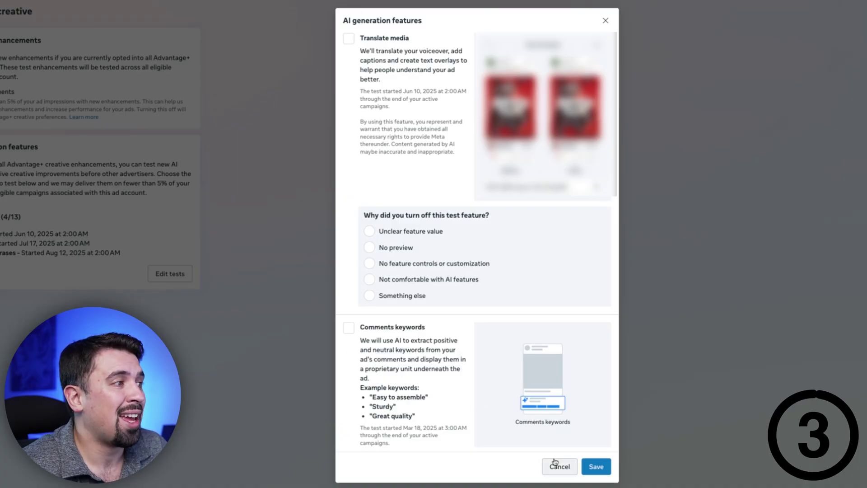
# Save the AI generation feature choices so Advantage+ creative shows 0/13 features active.
pyautogui.click(595, 467)
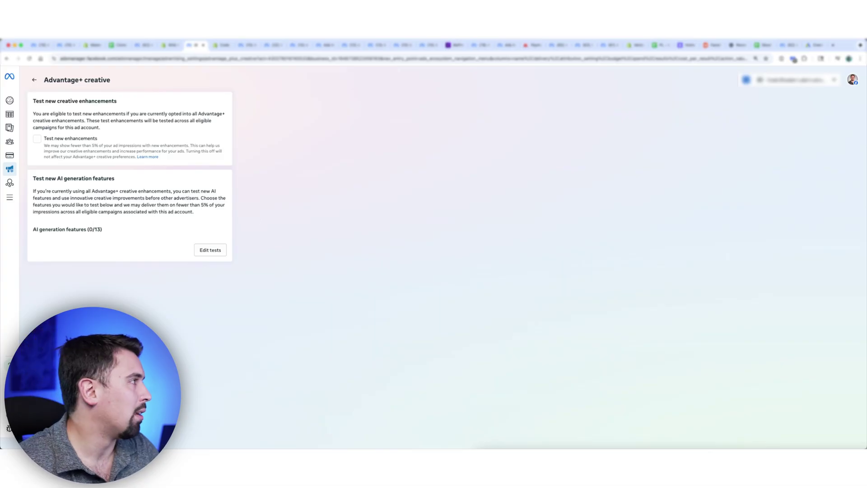
pyautogui.click(34, 80)
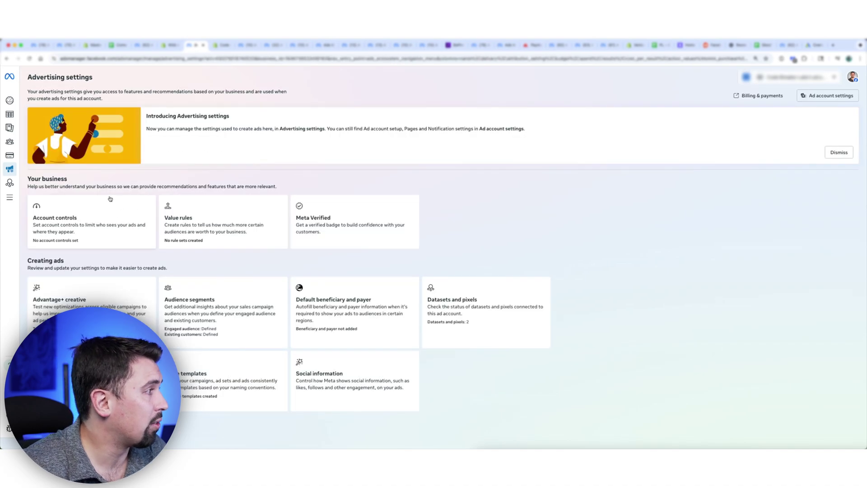